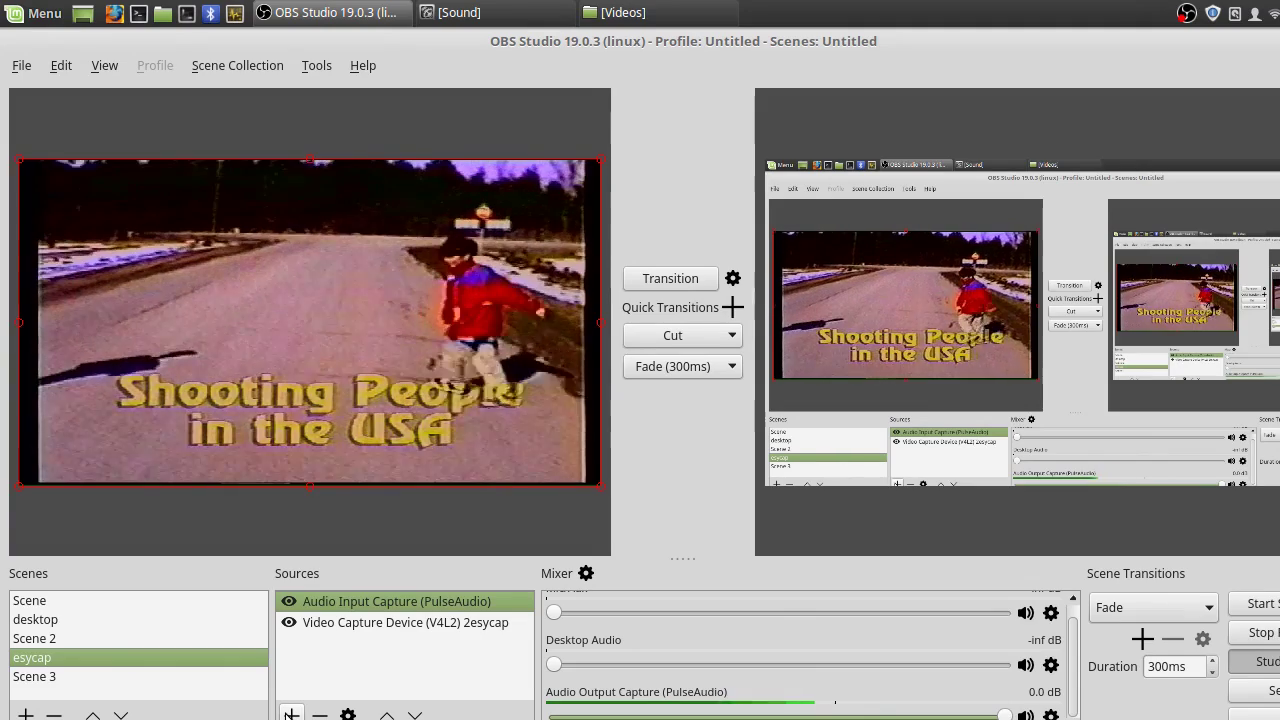
# Step: Dismiss the add-source list and open the right-click menu of the 2esycap capture source
pyautogui.click(290, 714)
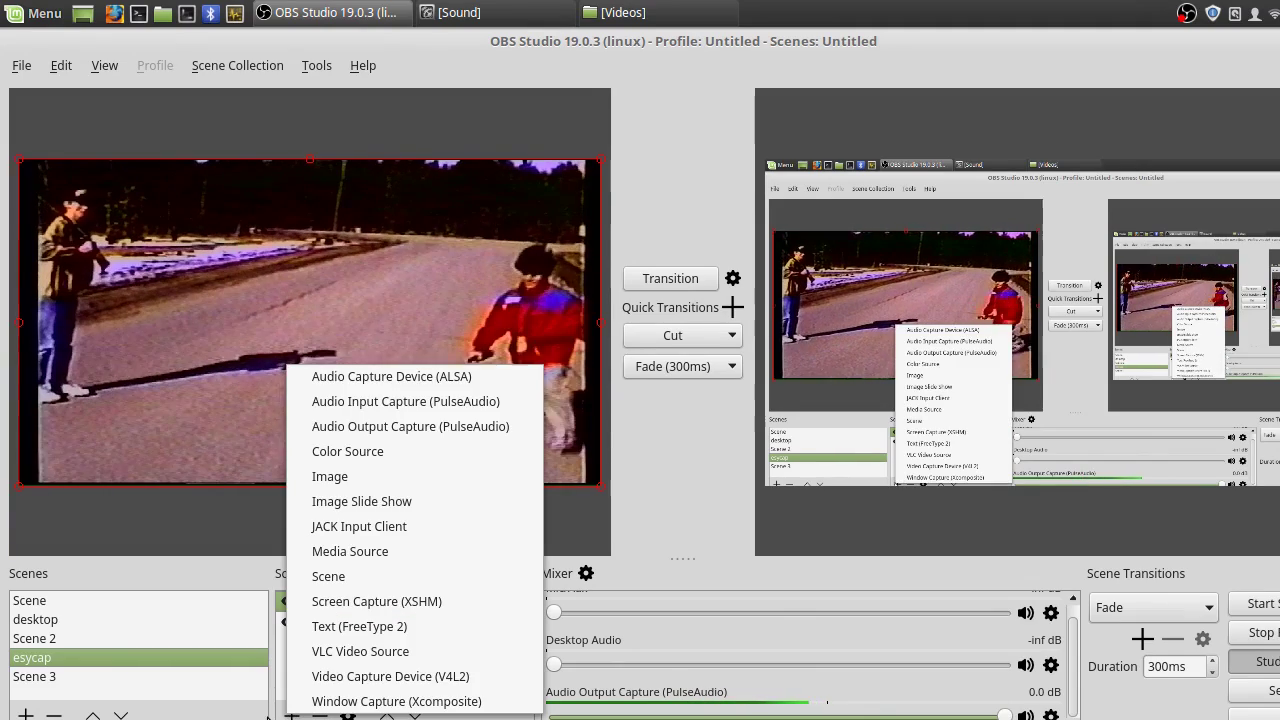
pyautogui.click(288, 714)
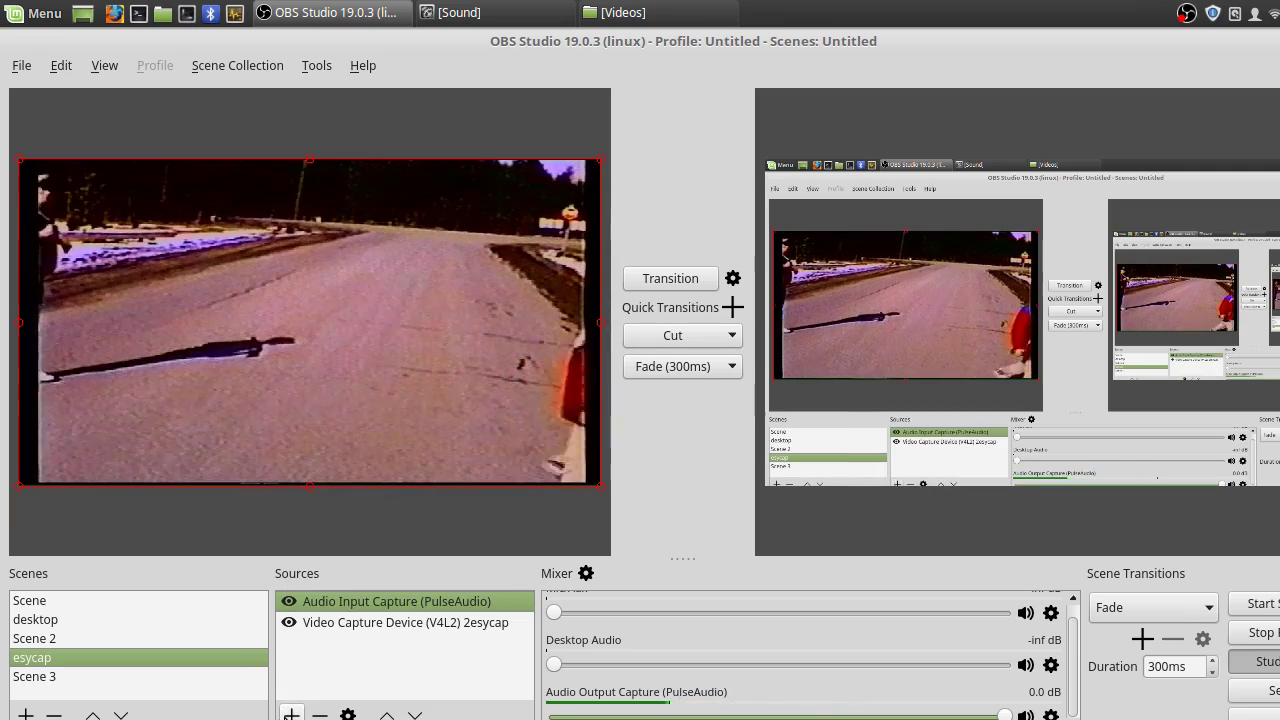
pyautogui.click(291, 714)
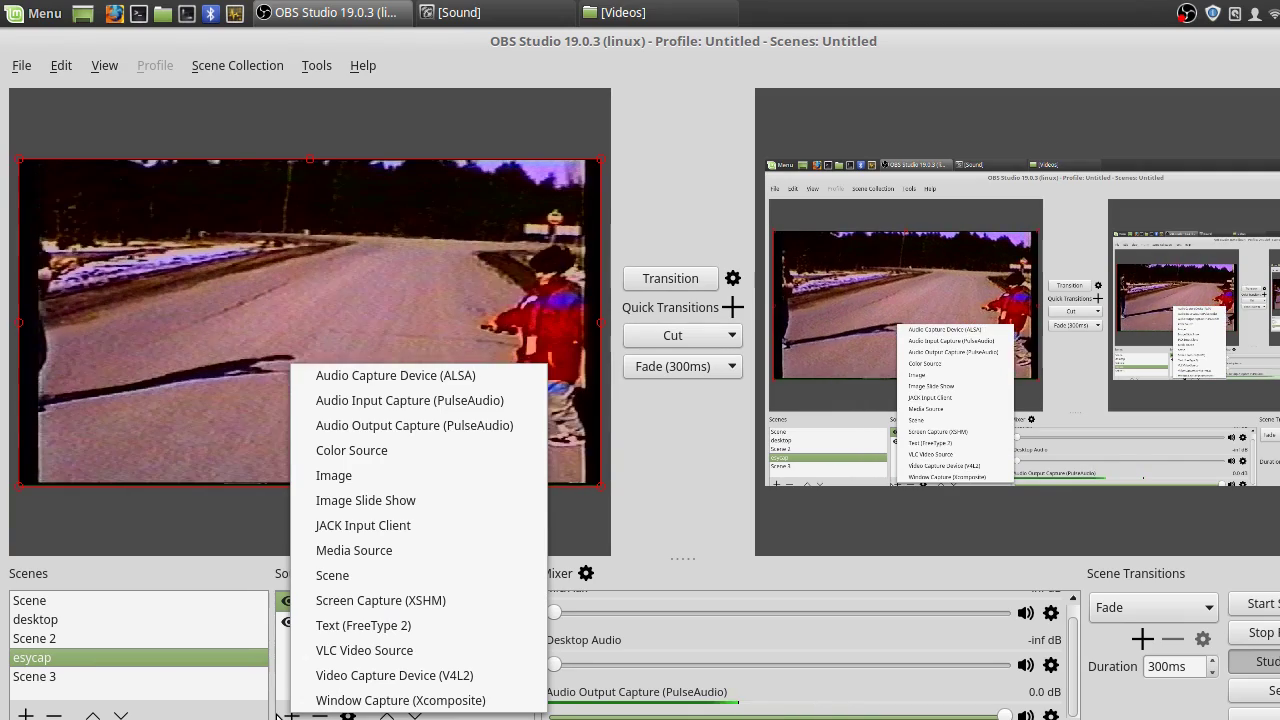
pyautogui.press('Escape')
pyautogui.click(335, 621)
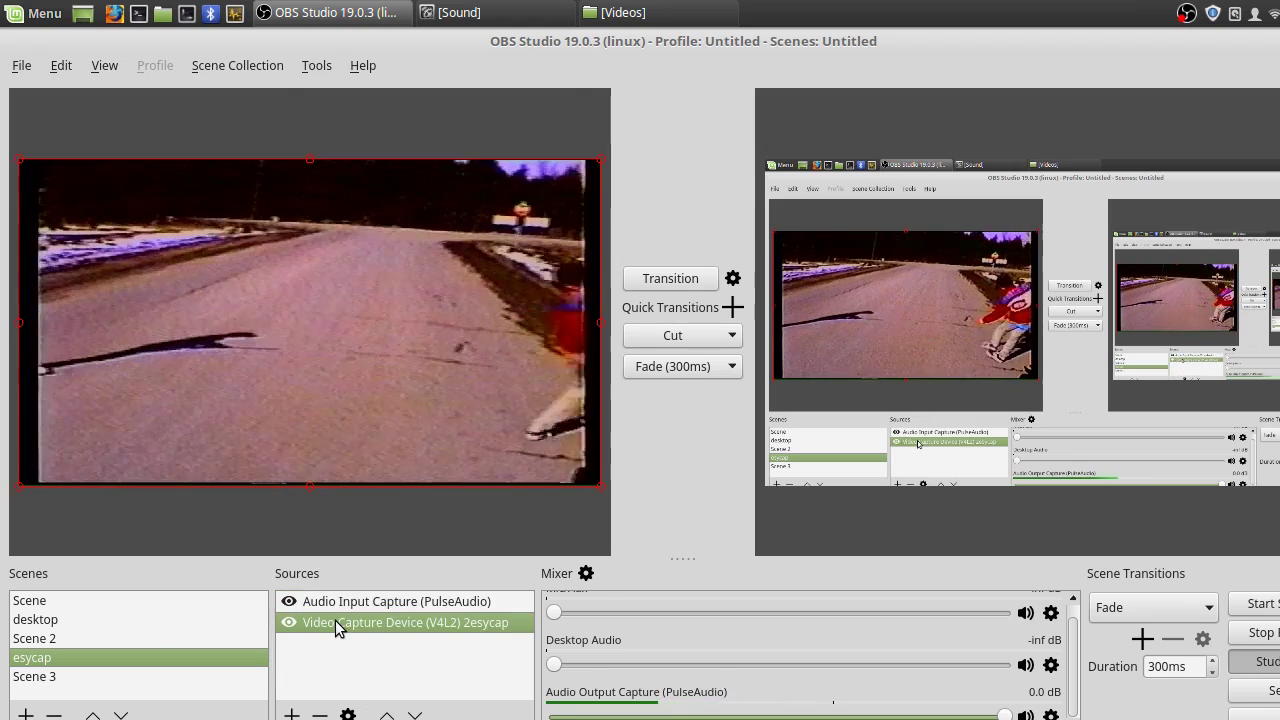
pyautogui.rightClick(335, 620)
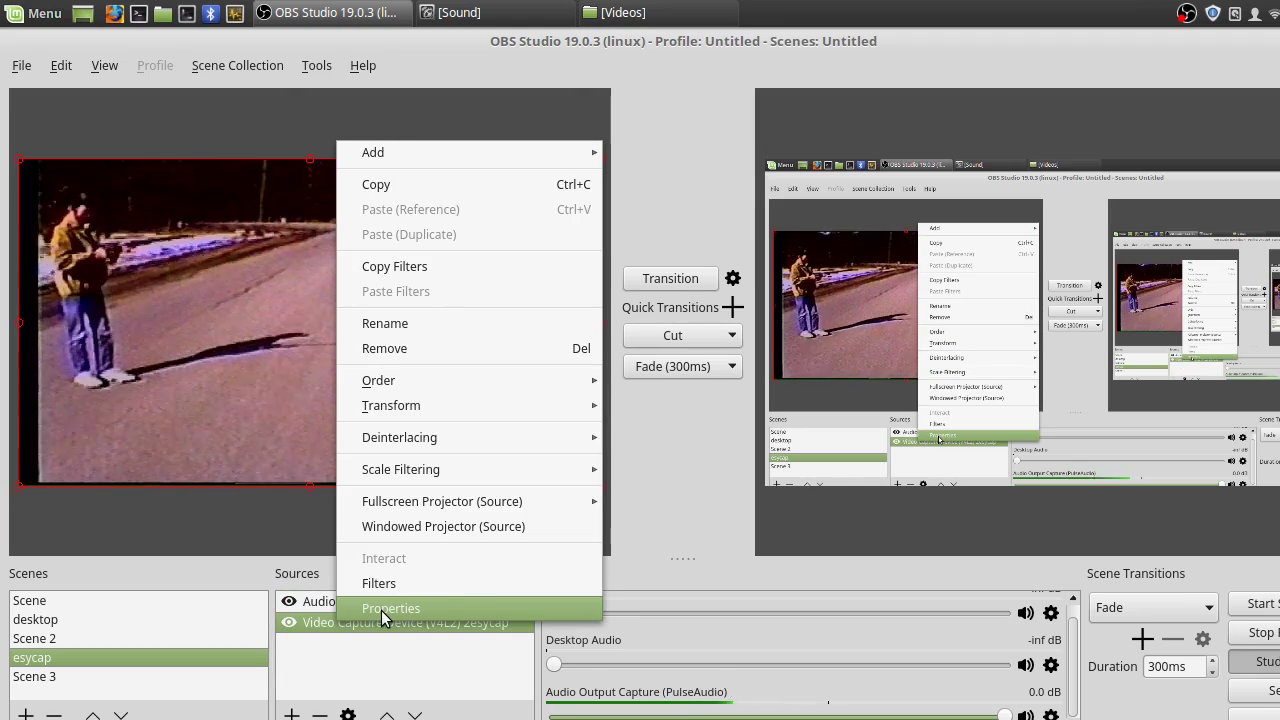
# Step: In the 2esycap properties, keep device usbtv, set Composite input and YV12 (Emulated) format
pyautogui.click(381, 608)
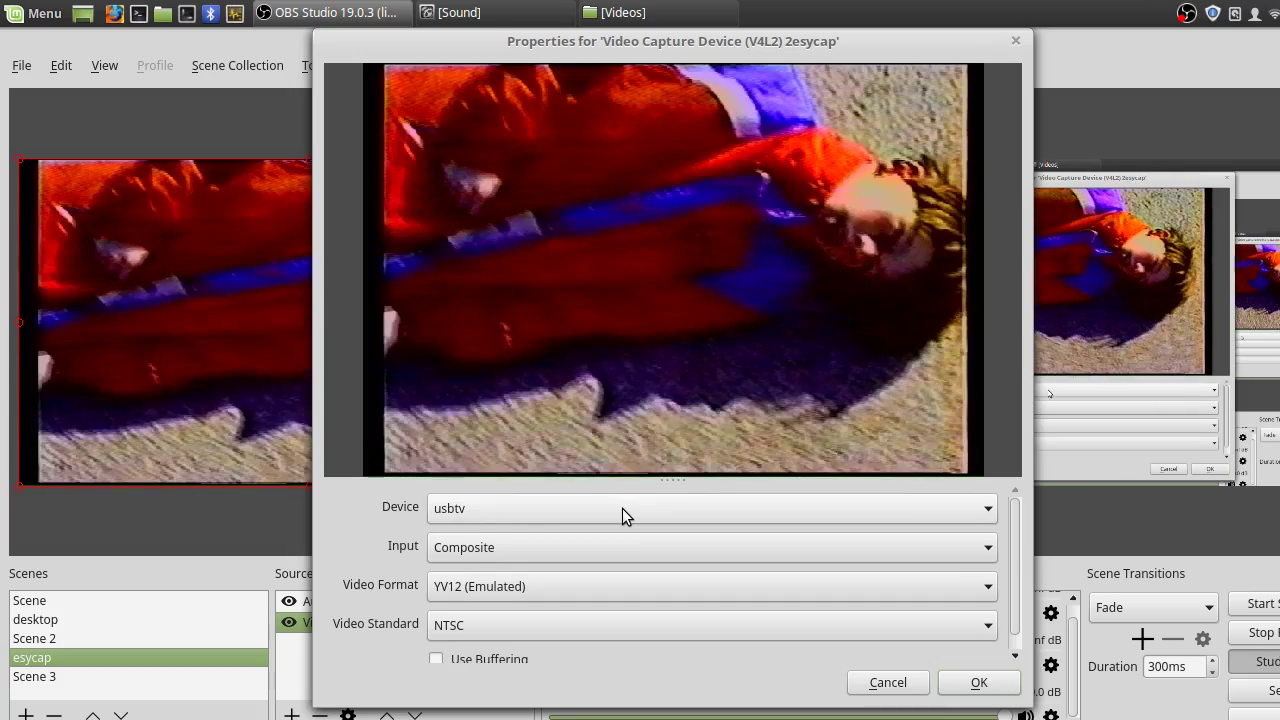
pyautogui.click(622, 508)
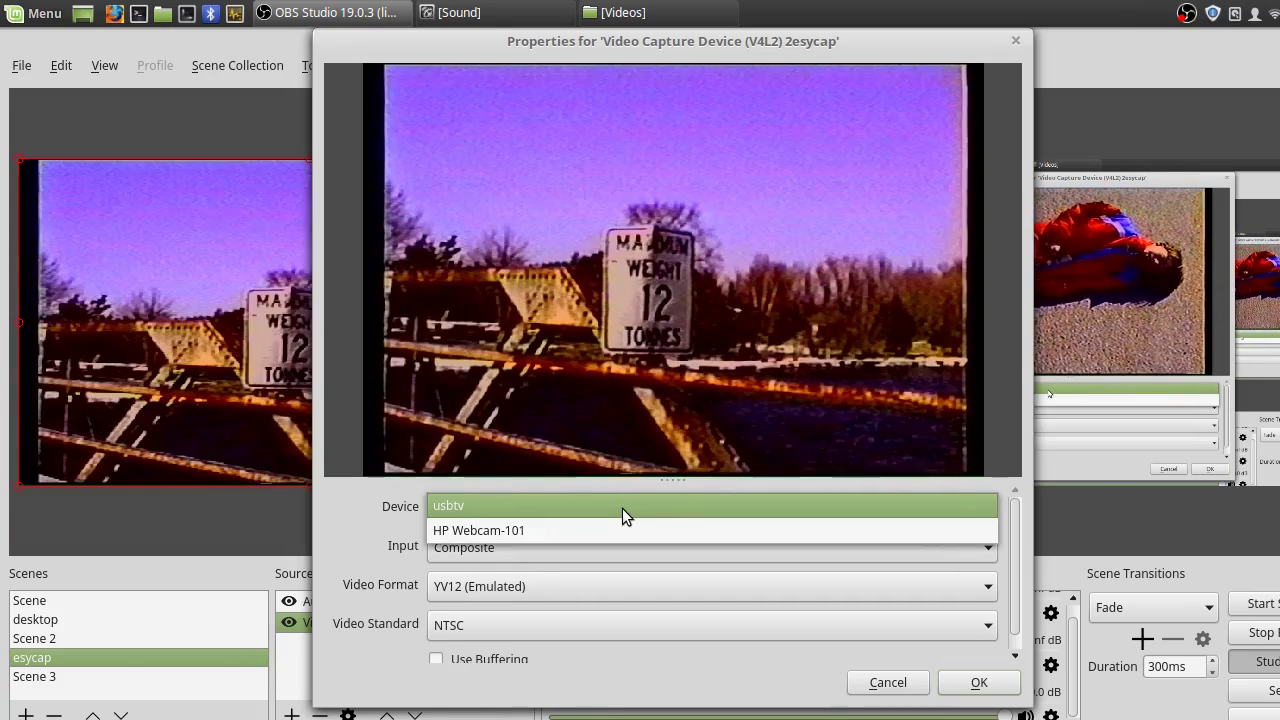
pyautogui.click(622, 508)
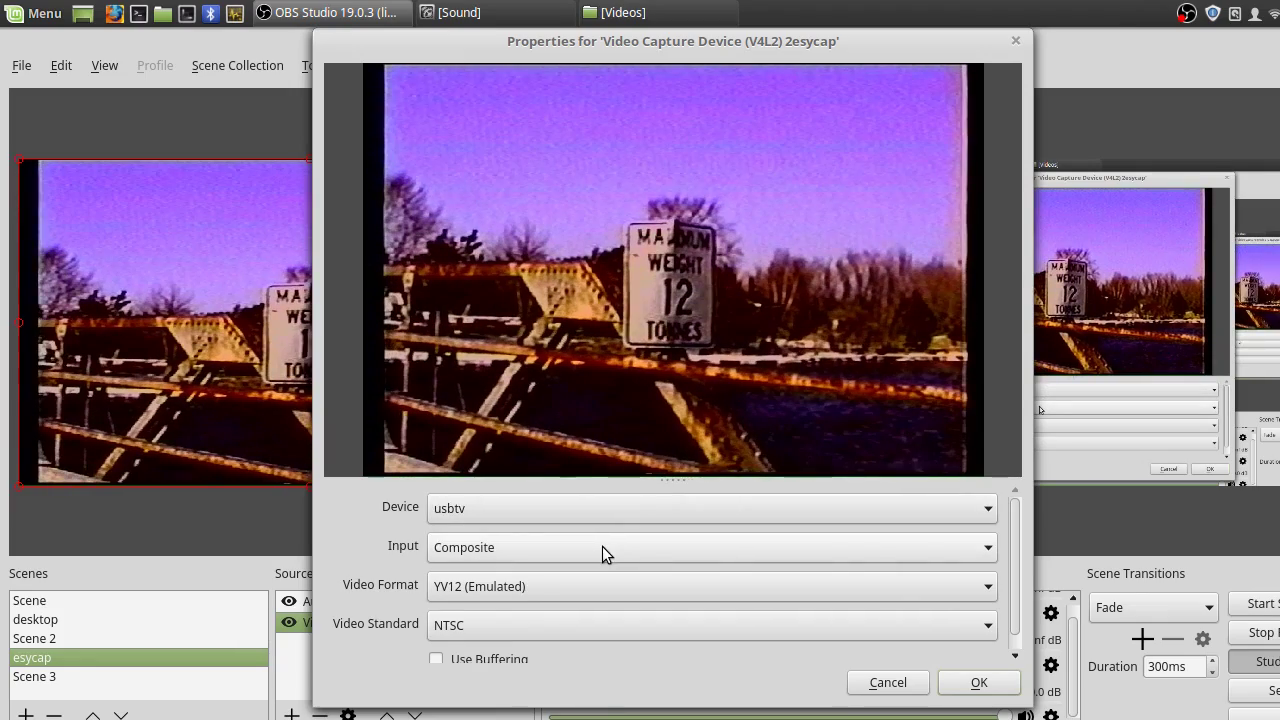
pyautogui.click(601, 547)
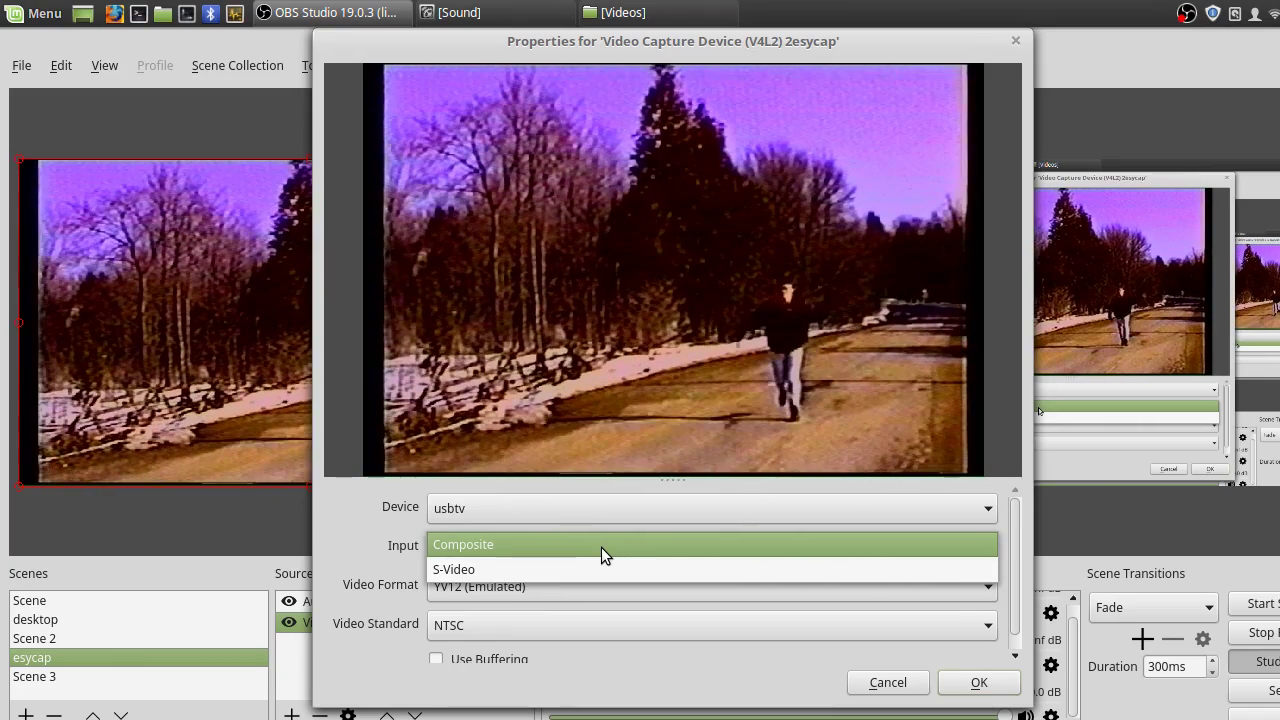
pyautogui.click(601, 547)
pyautogui.click(583, 586)
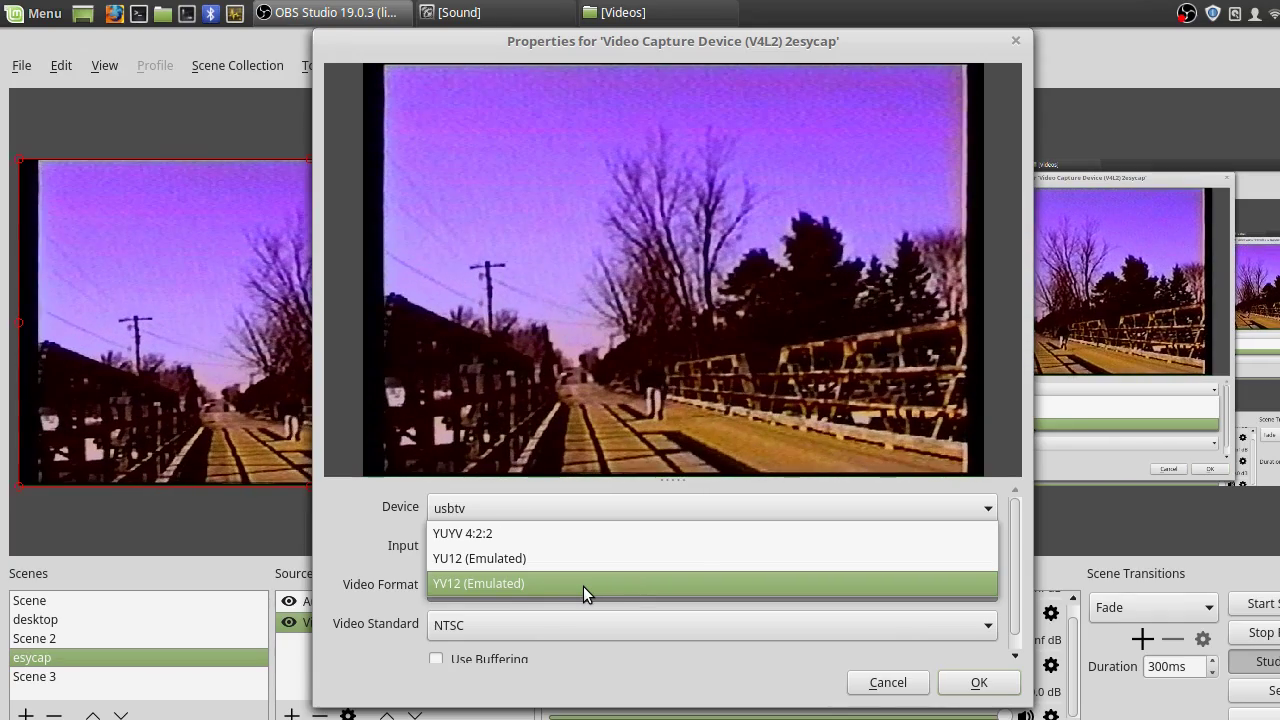
pyautogui.click(583, 586)
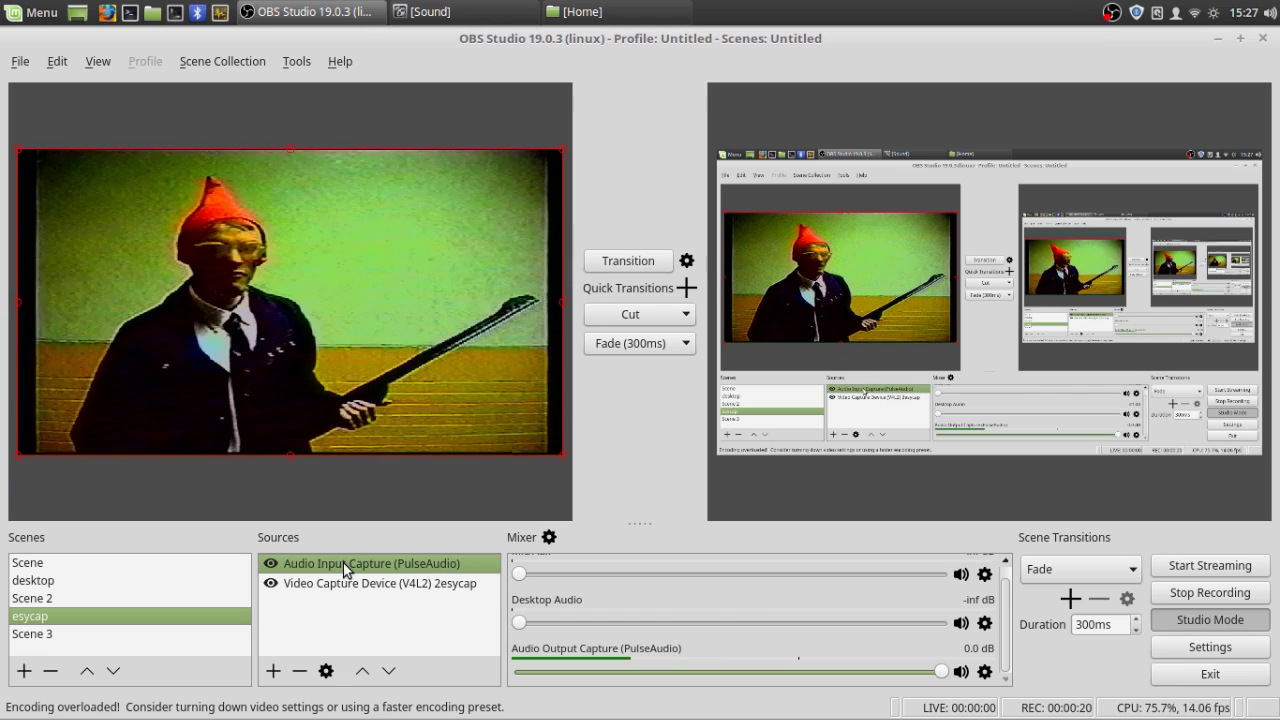
pyautogui.rightClick(343, 562)
pyautogui.click(365, 552)
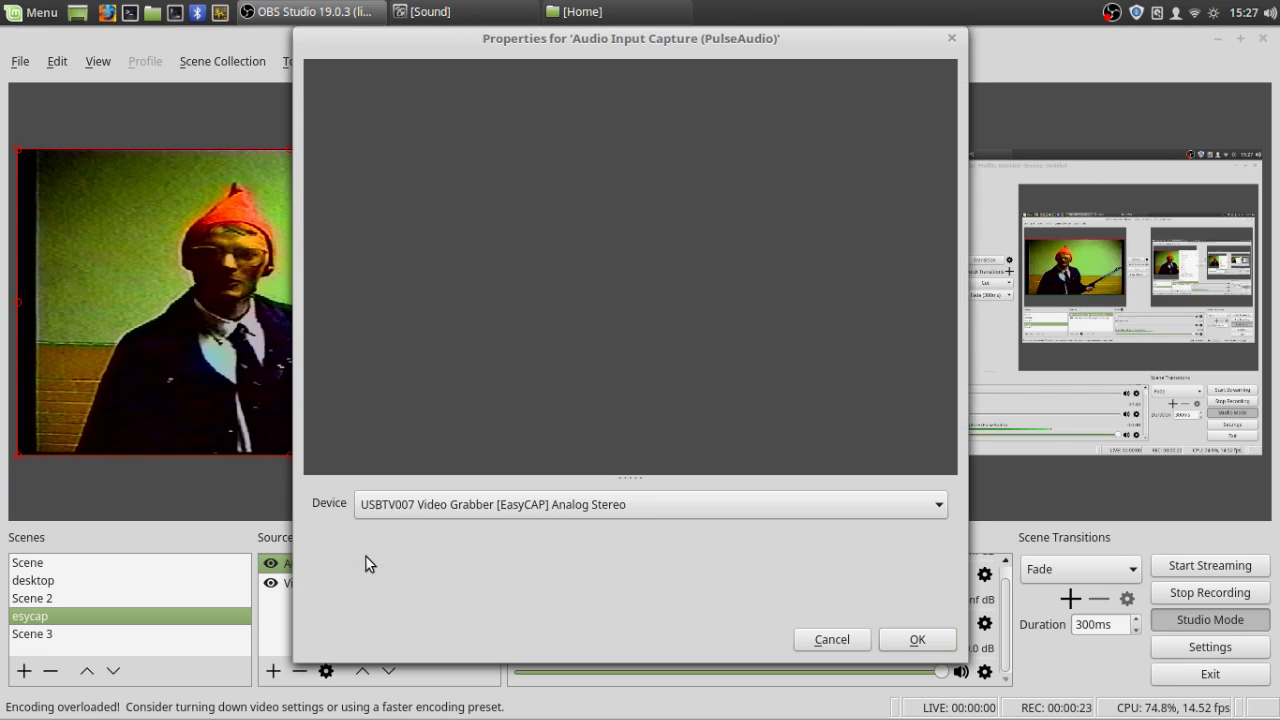
pyautogui.click(477, 512)
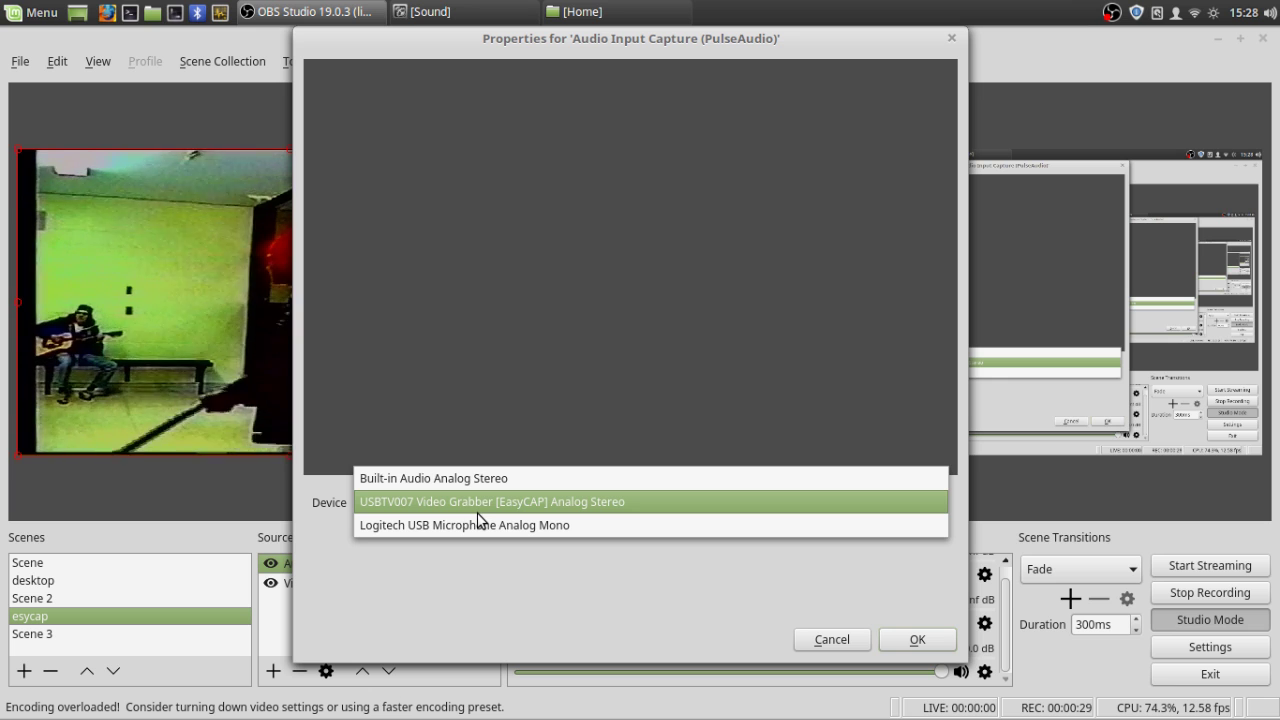
pyautogui.click(831, 643)
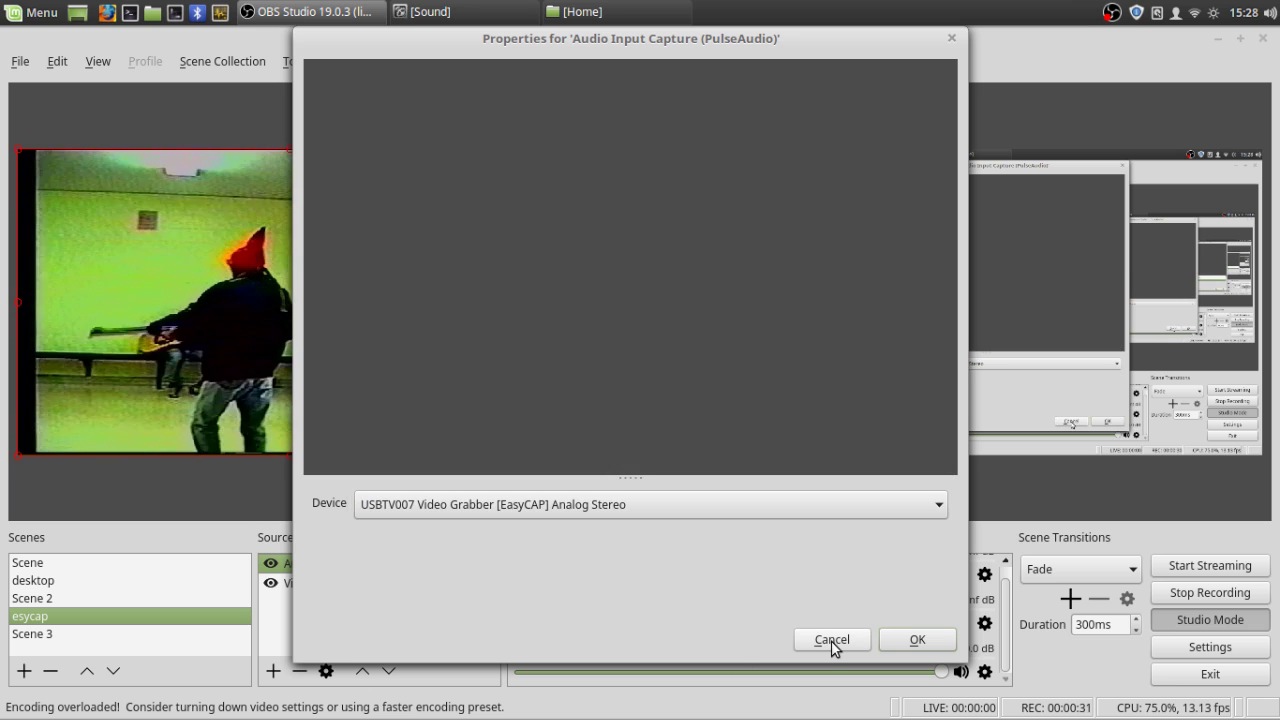
pyautogui.click(831, 643)
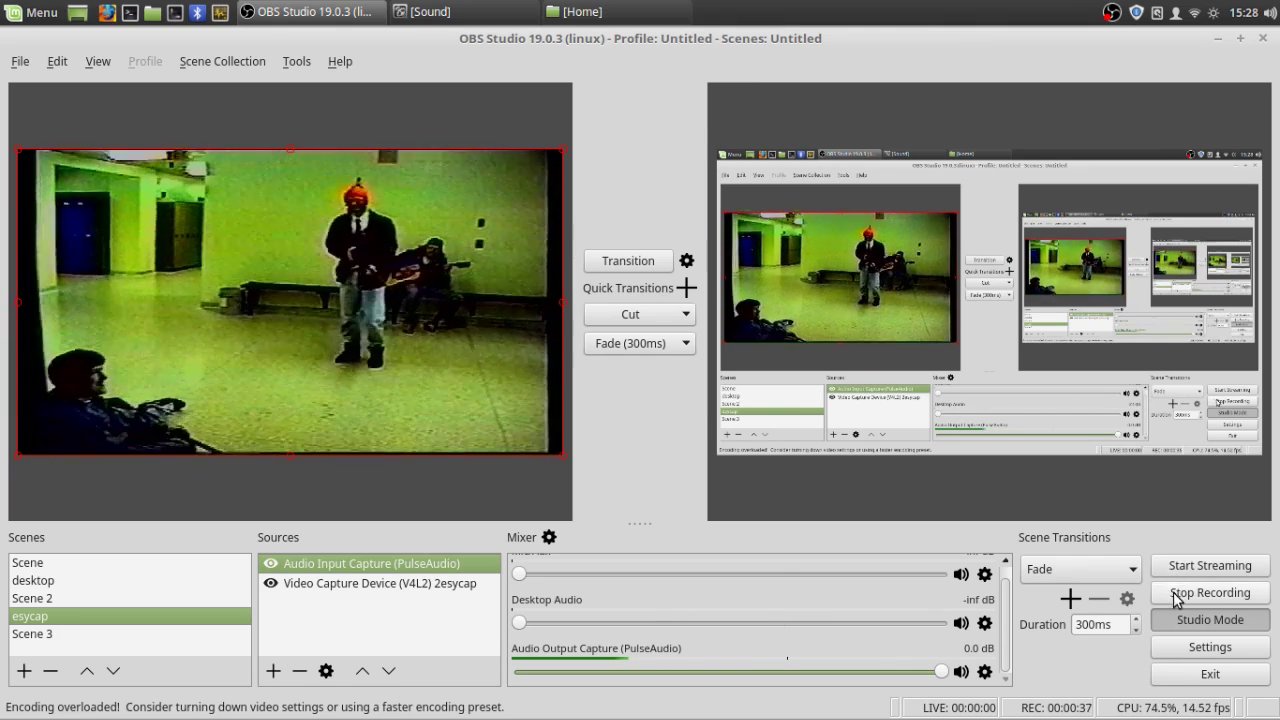
# Step: Browse the Settings pages to Video, showing a 1280x720 canvas and output at 30 FPS
pyautogui.click(1200, 648)
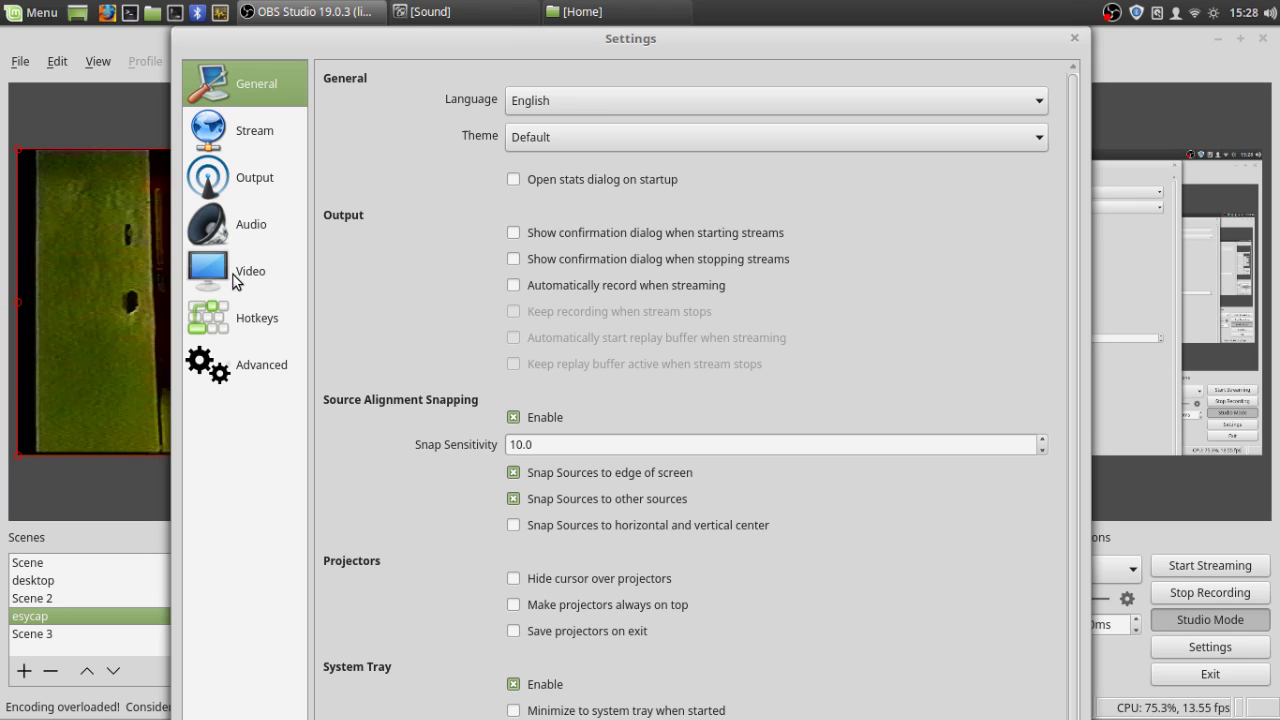
pyautogui.click(259, 132)
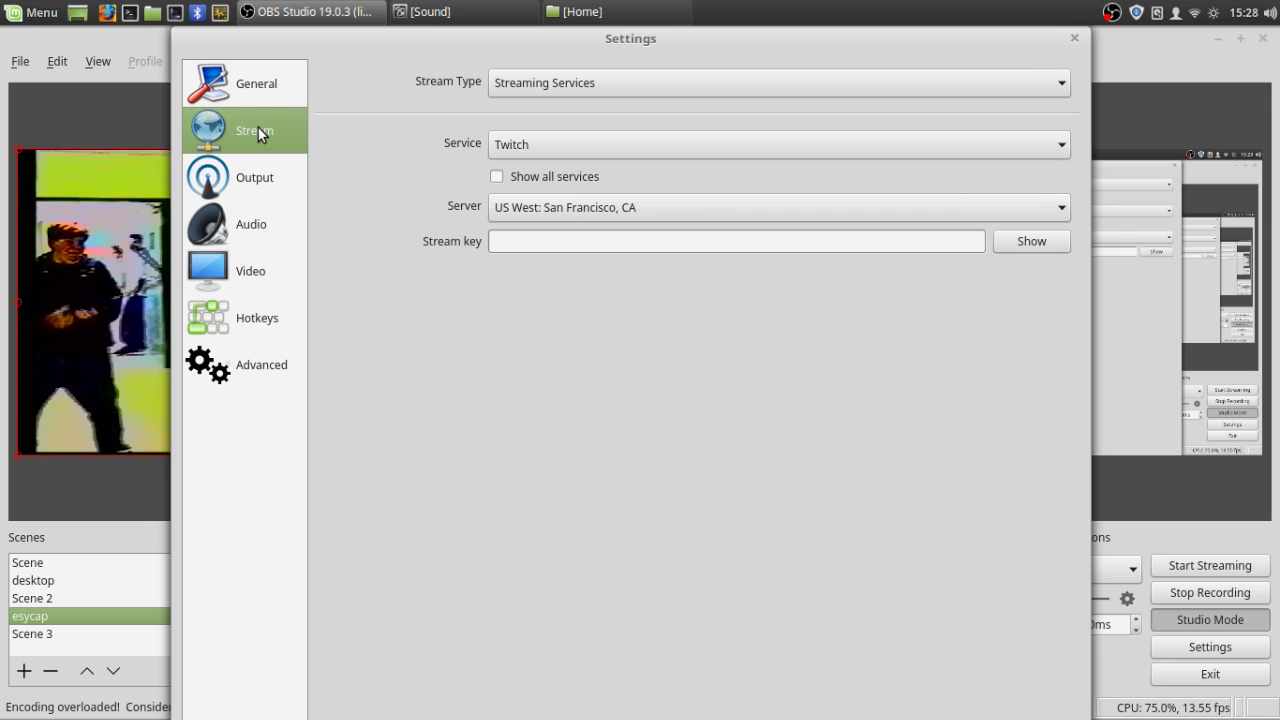
pyautogui.press('Down')
pyautogui.press('Up')
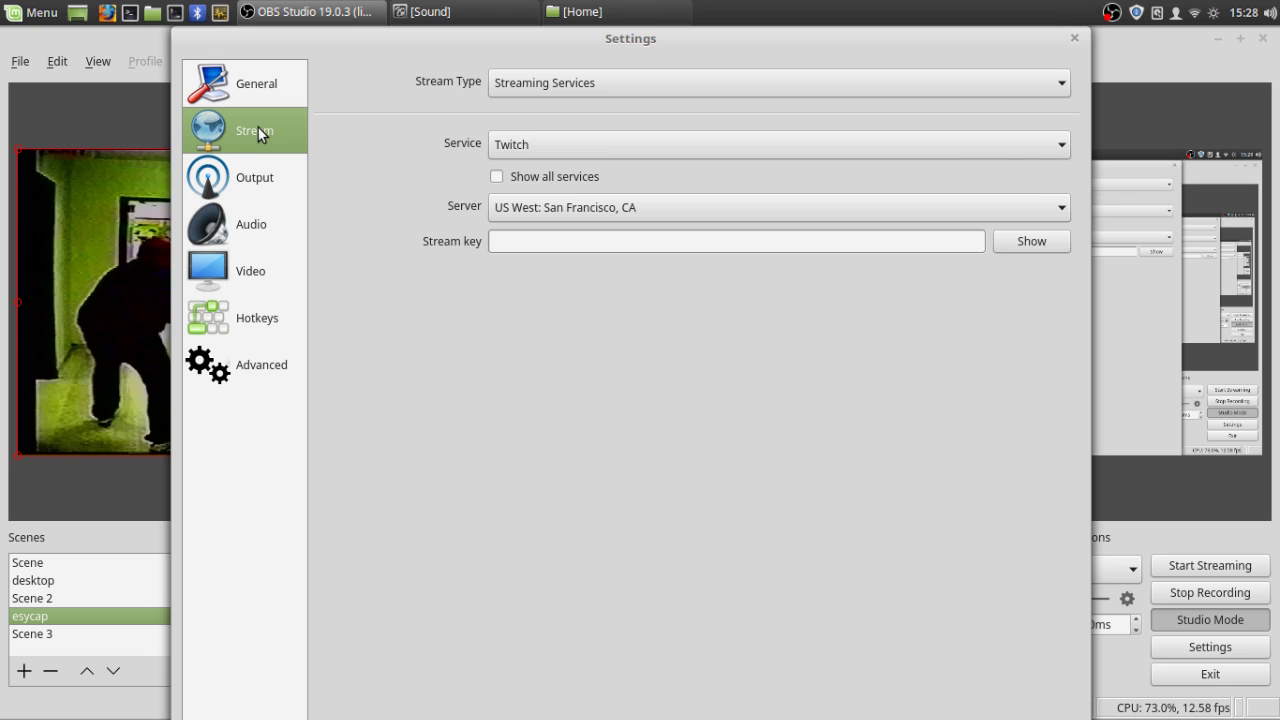
pyautogui.press('Down')
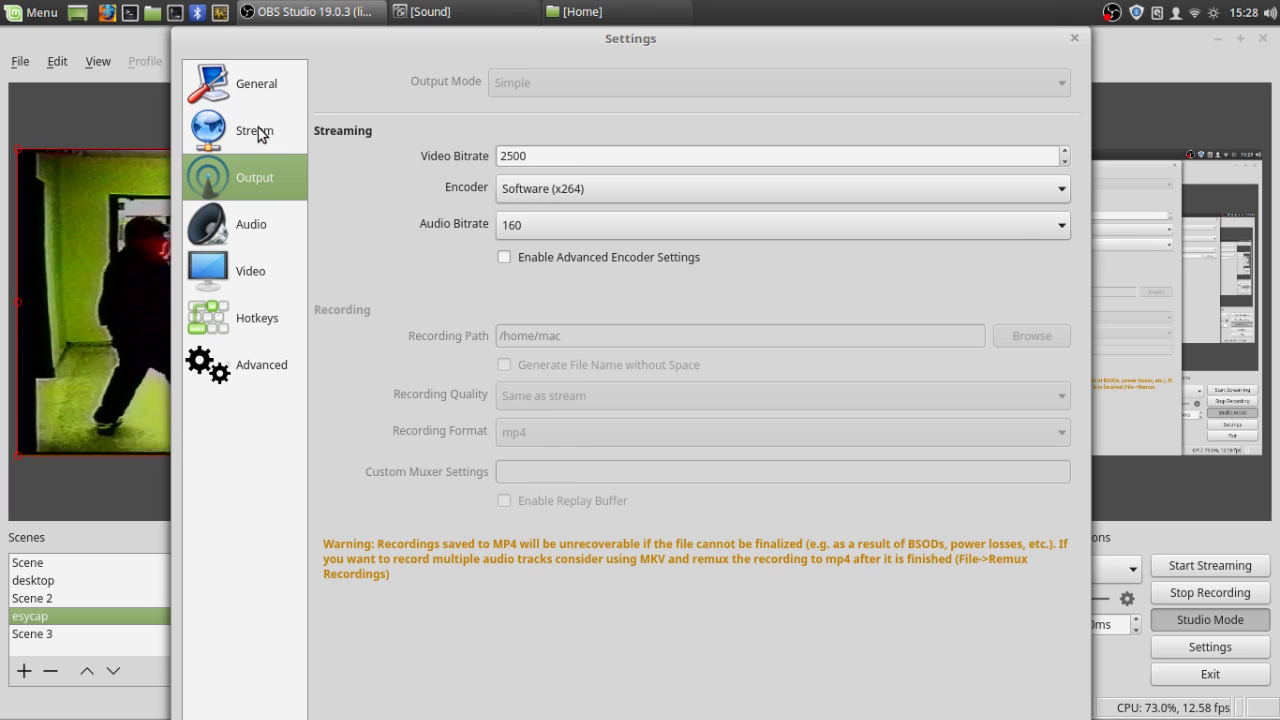
pyautogui.press('Down')
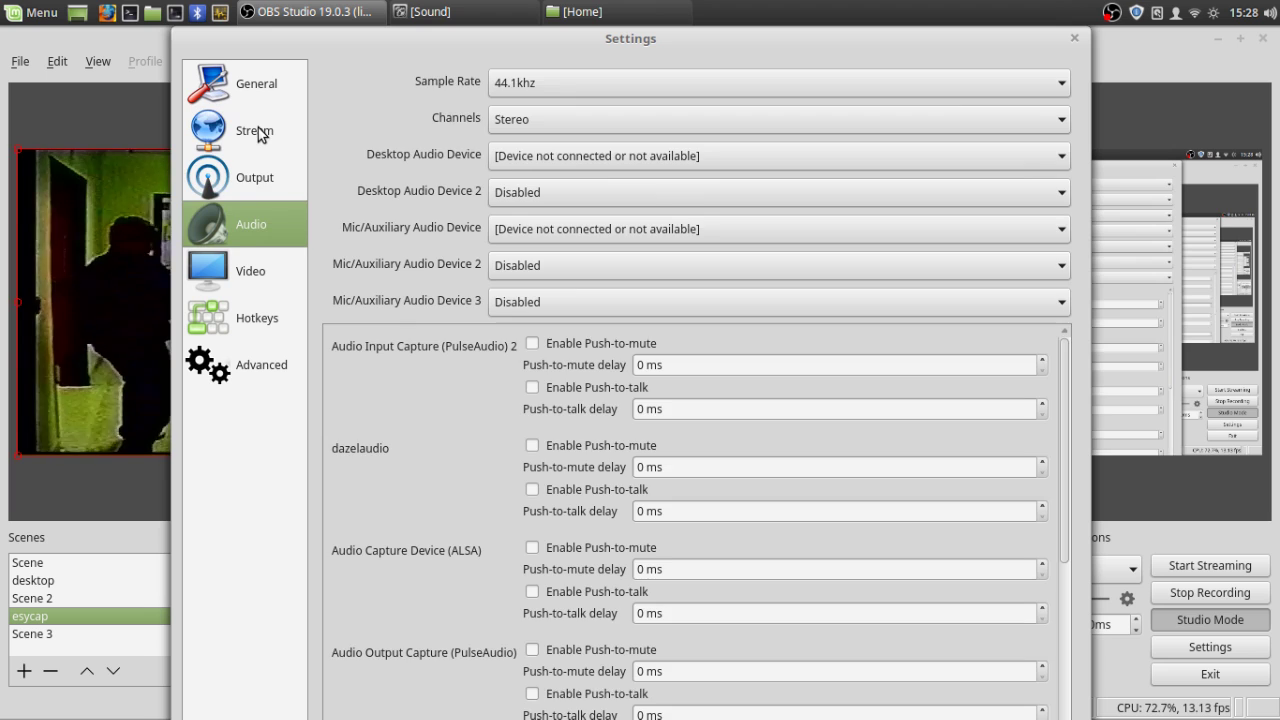
pyautogui.press('Up')
pyautogui.press('Up')
pyautogui.press('Up')
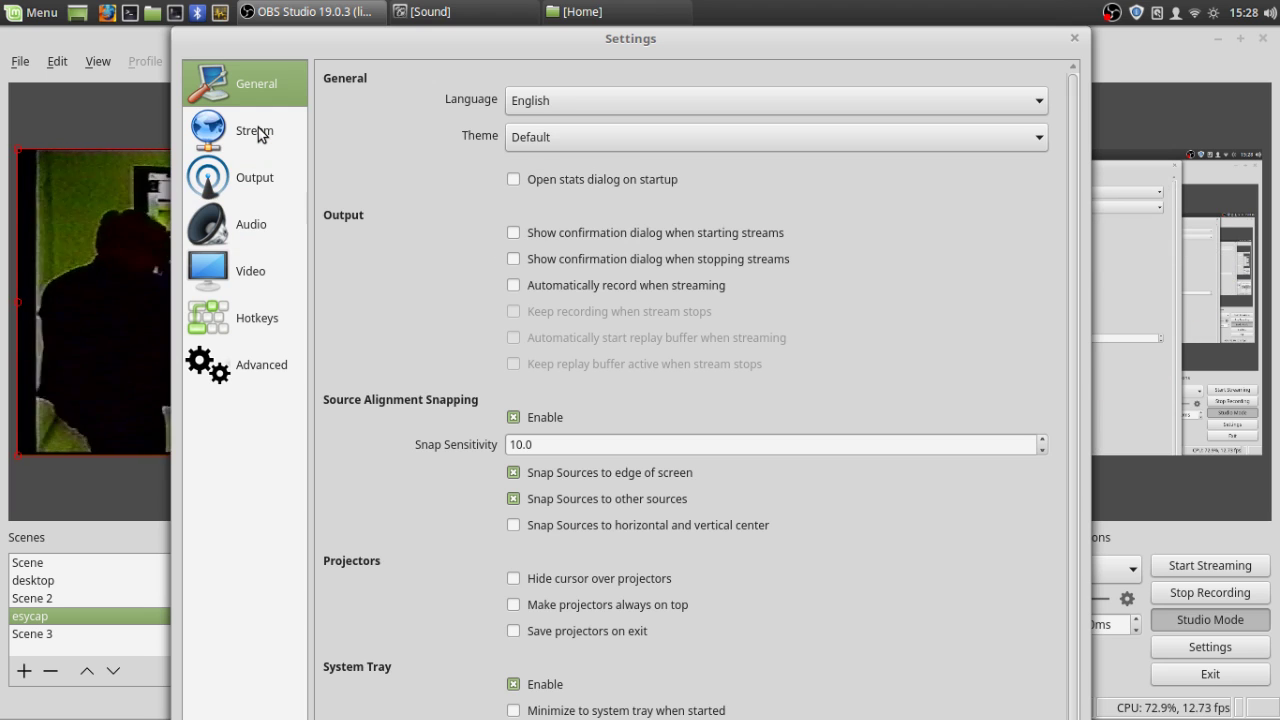
pyautogui.press('Down')
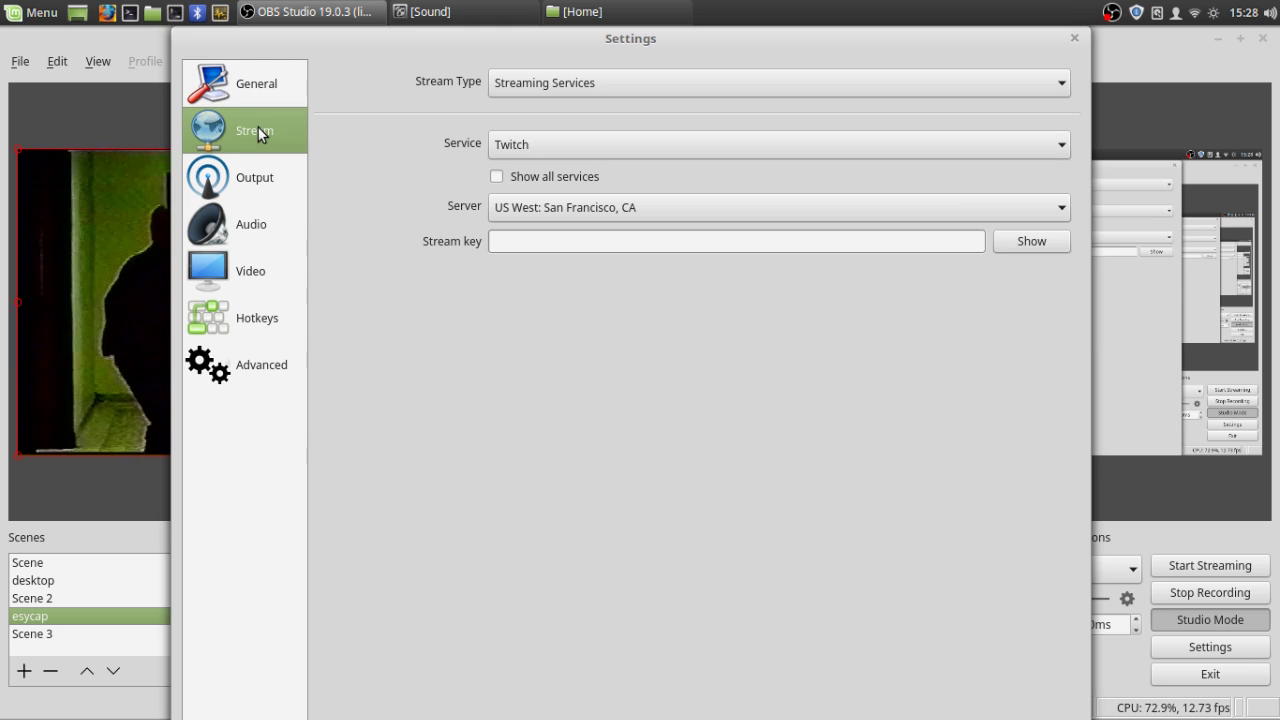
pyautogui.press('Down')
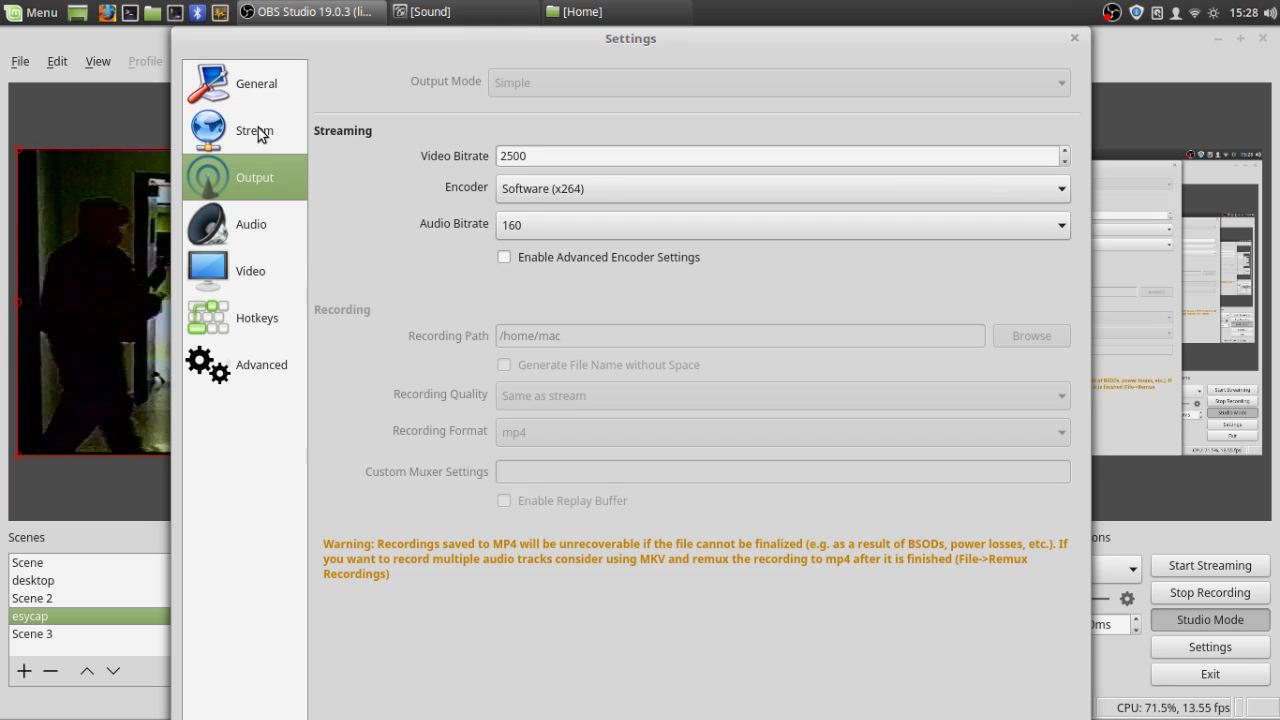
pyautogui.press('Down')
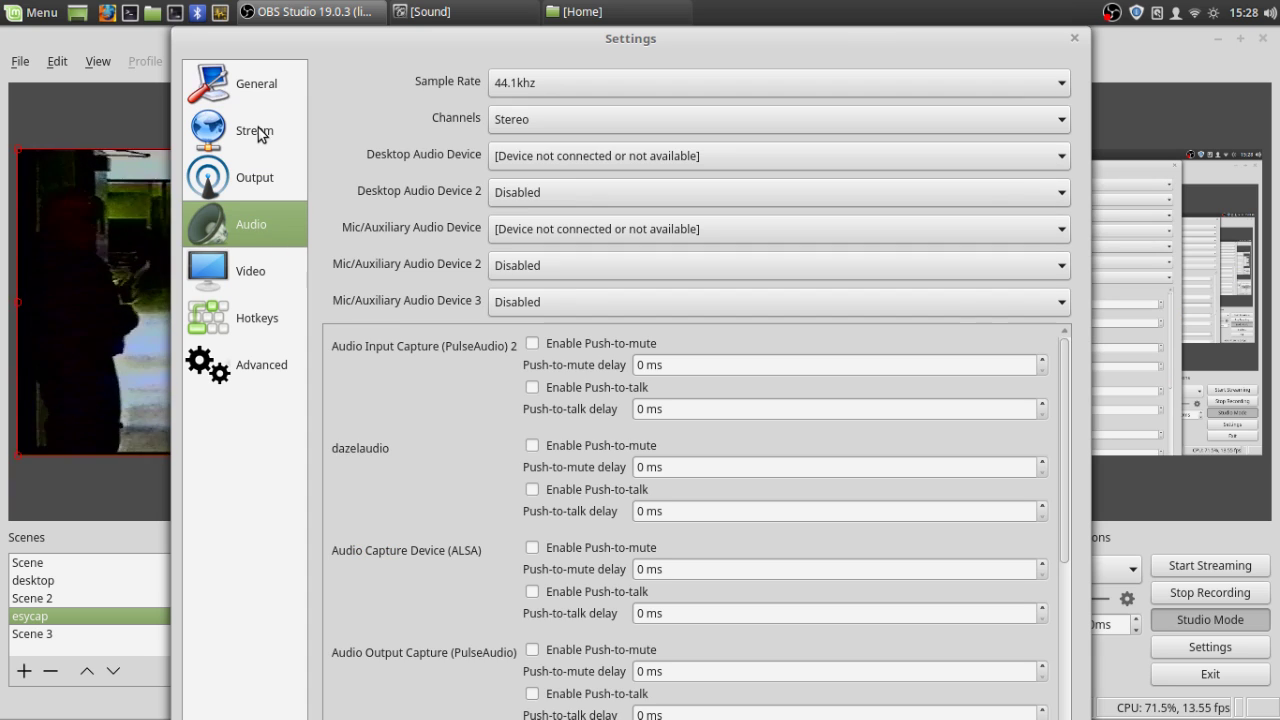
pyautogui.press('Down')
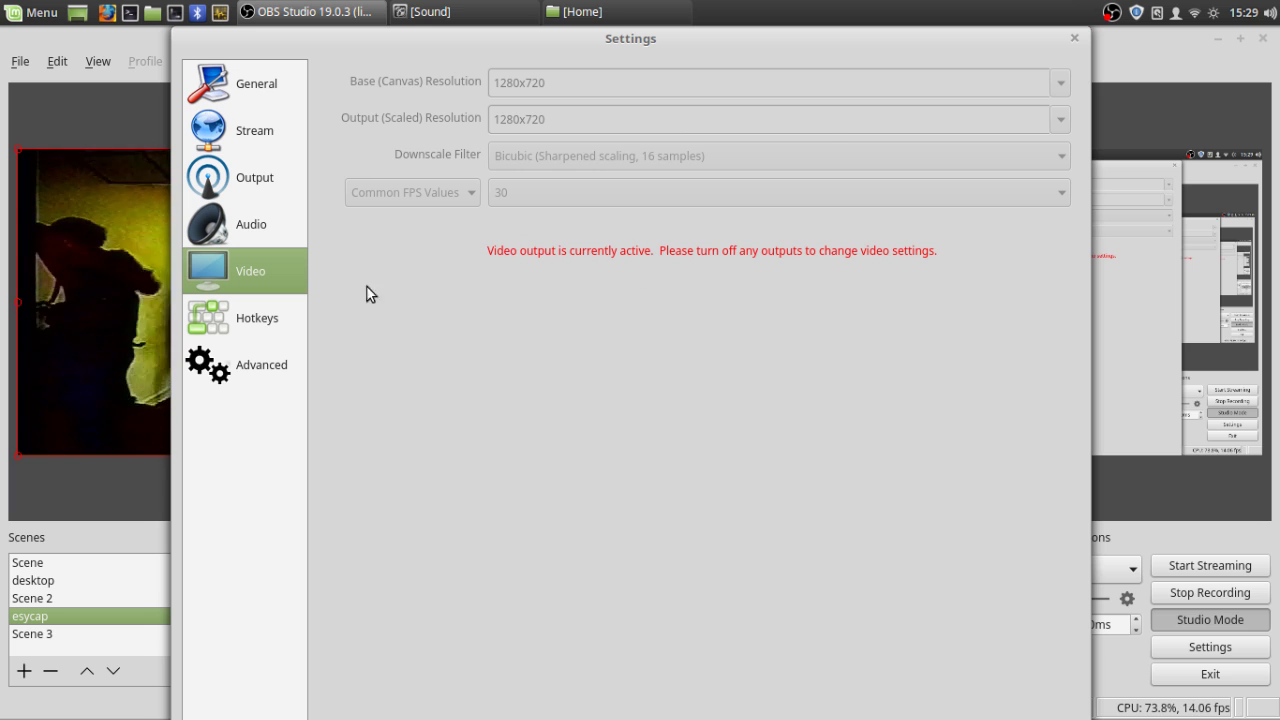
# Step: Glance at the Hotkeys page, return to Video, and close the Settings dialog
pyautogui.click(254, 316)
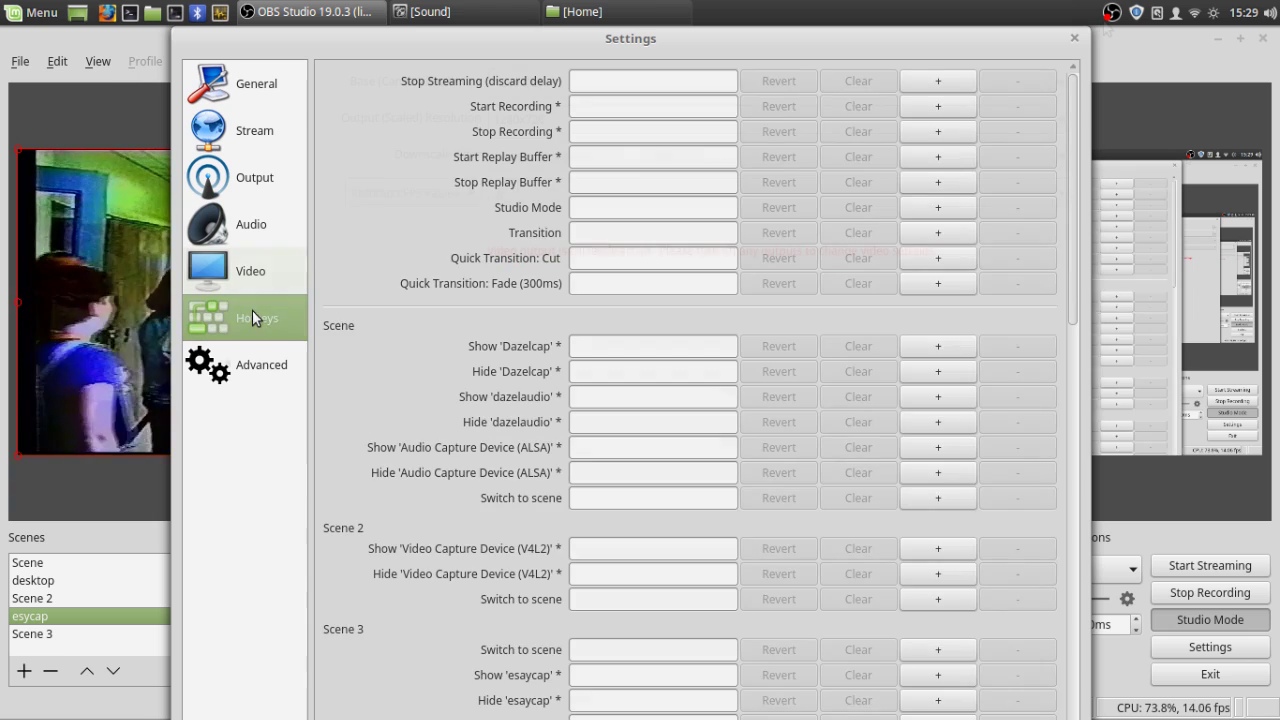
pyautogui.click(250, 271)
pyautogui.click(1074, 38)
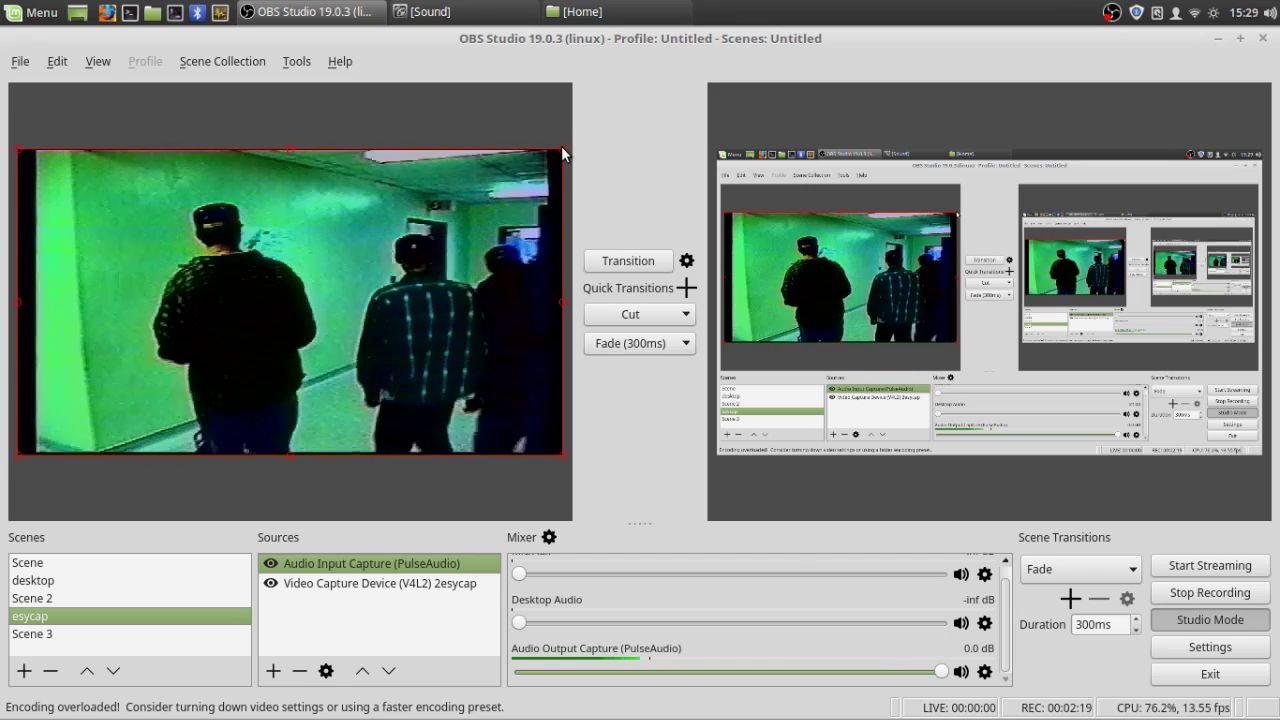
# Step: Shrink the VHS capture by its top-right corner, then stretch it back to fill the canvas
pyautogui.moveTo(561, 150); pyautogui.dragTo(358, 220)
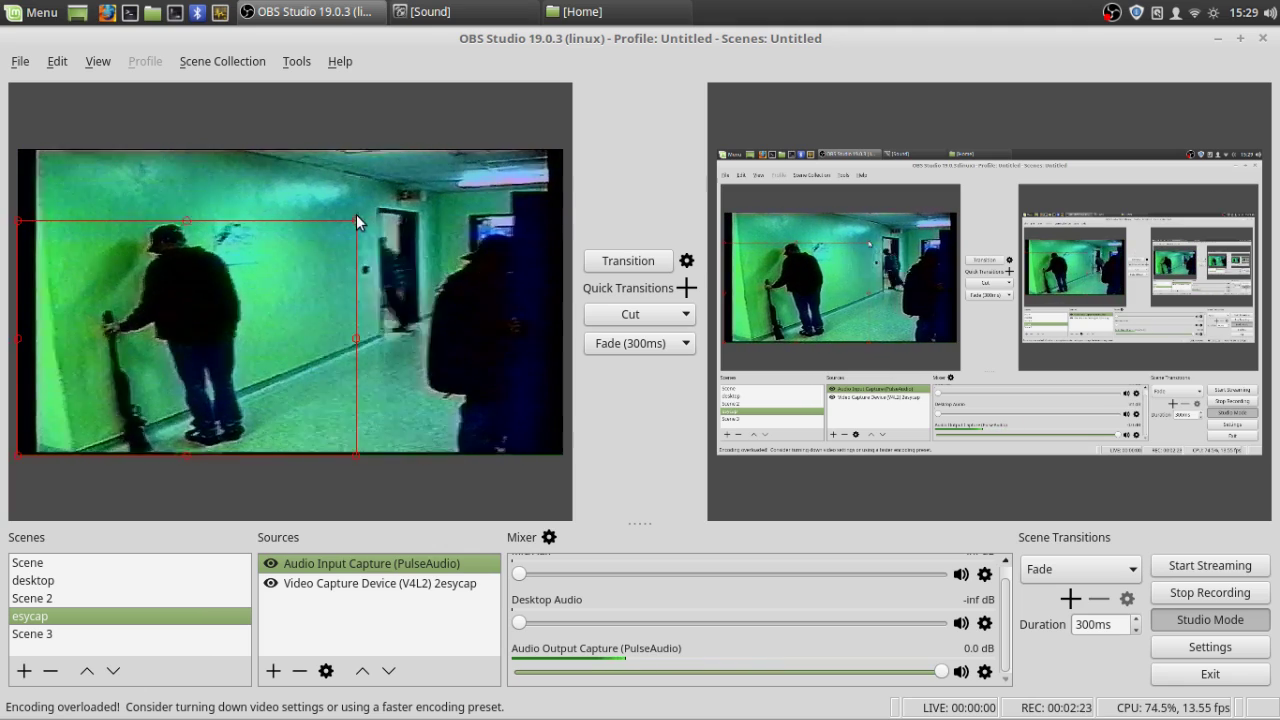
pyautogui.moveTo(356, 218)
pyautogui.mouseDown()
pyautogui.moveTo(553, 163)
pyautogui.moveTo(382, 202)
pyautogui.mouseUp()
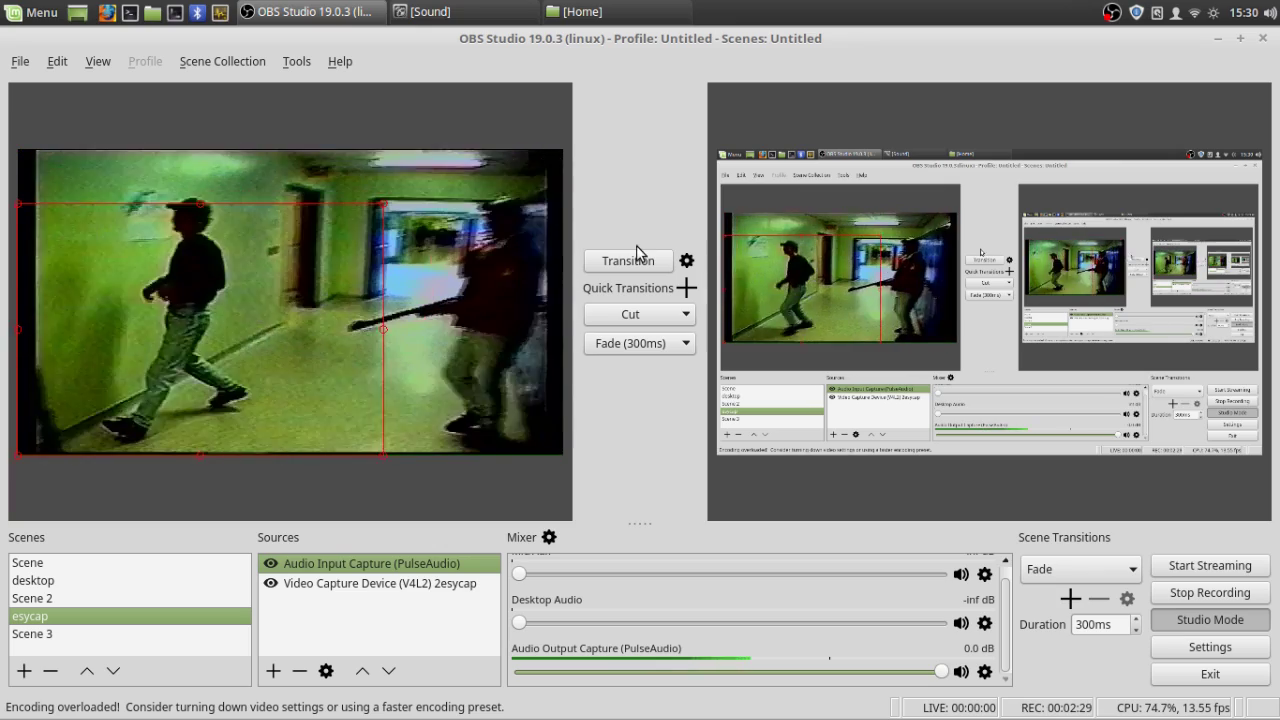